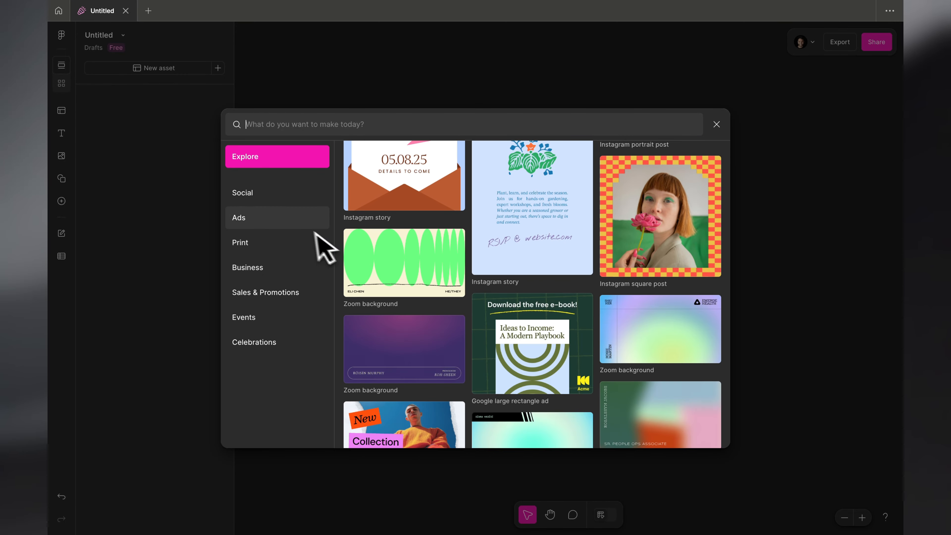
Browse the From Figma templates and add the "Brunch Is Here to Stay" Instagram portrait post to the file
scroll(499, 223, down, 12)
scroll(498, 225, up, 2)
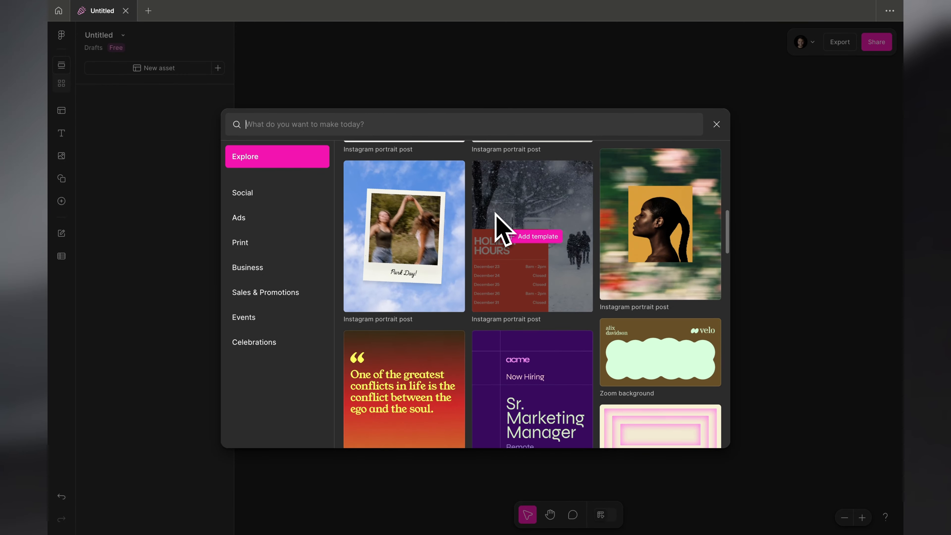
scroll(497, 214, down, 7)
scroll(497, 214, up, 11)
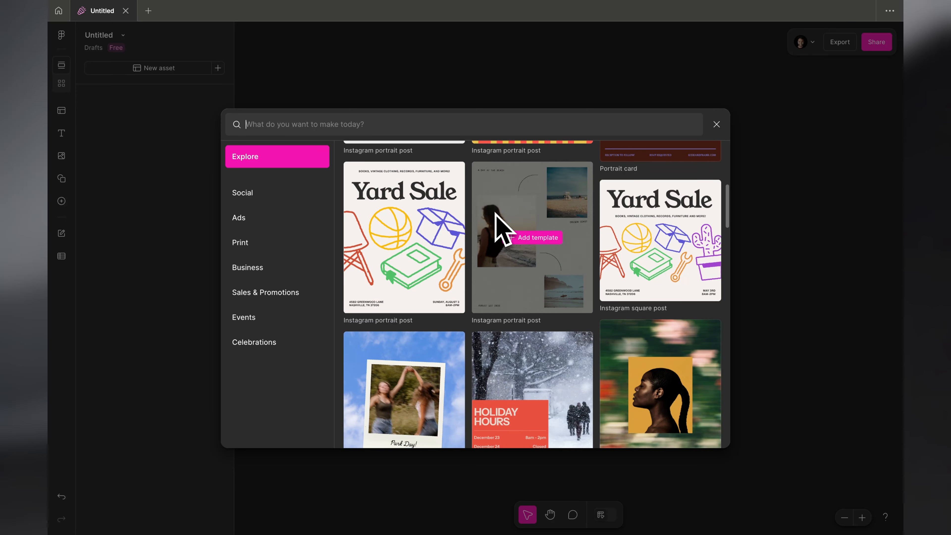
scroll(495, 213, up, 5)
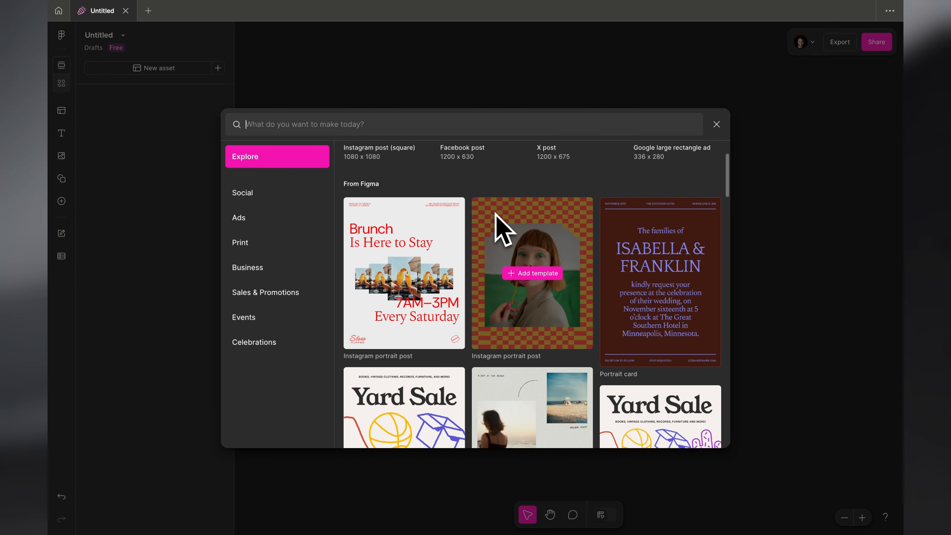
click(416, 276)
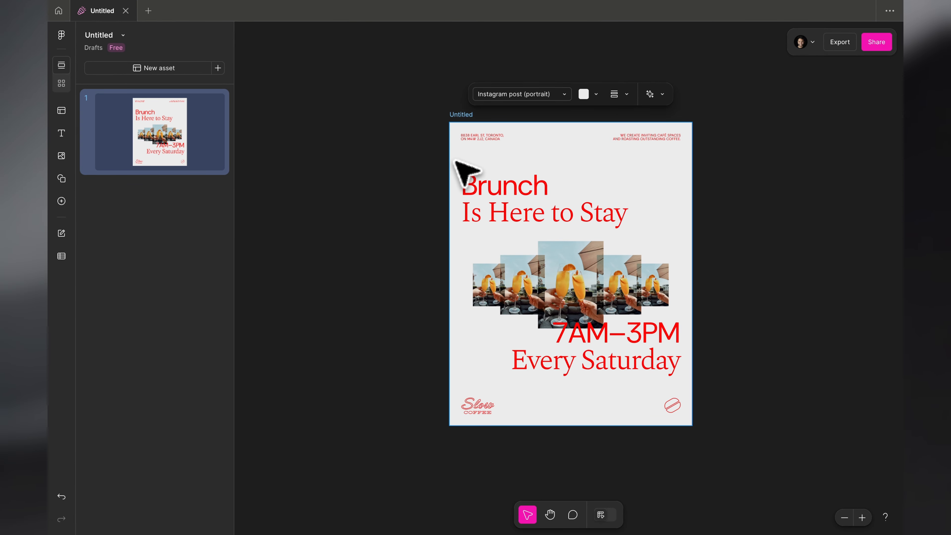
Try the brunch asset in the Instagram story format, return it to Instagram post (portrait), and deselect it
click(550, 94)
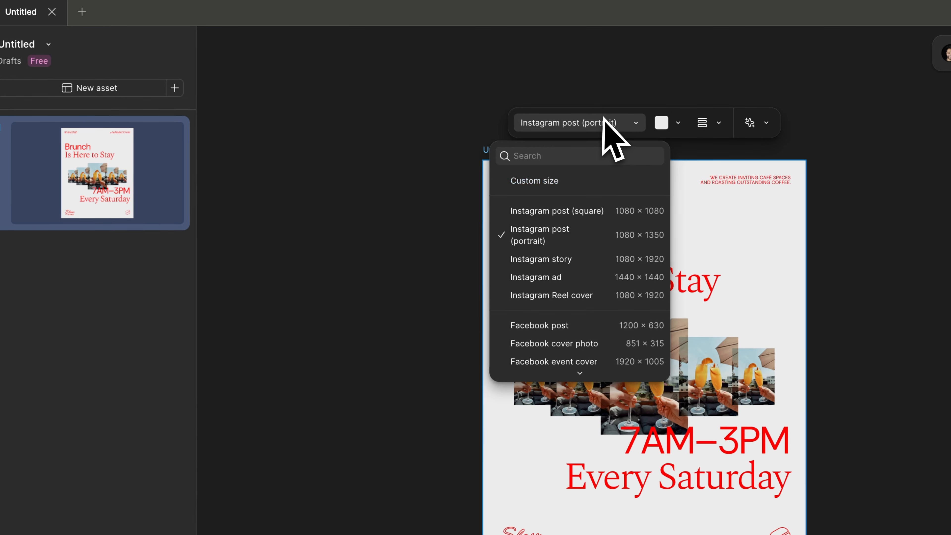
click(599, 278)
click(595, 247)
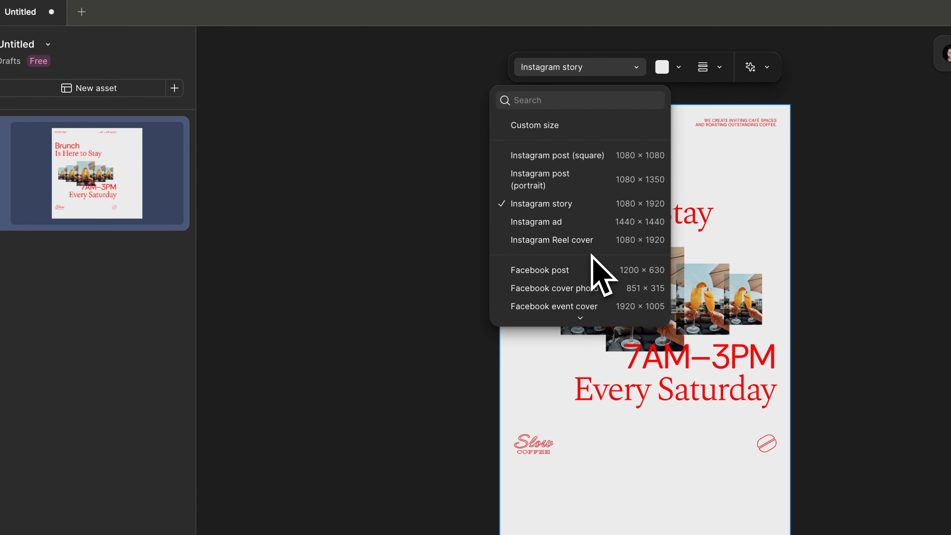
click(574, 182)
key(Escape)
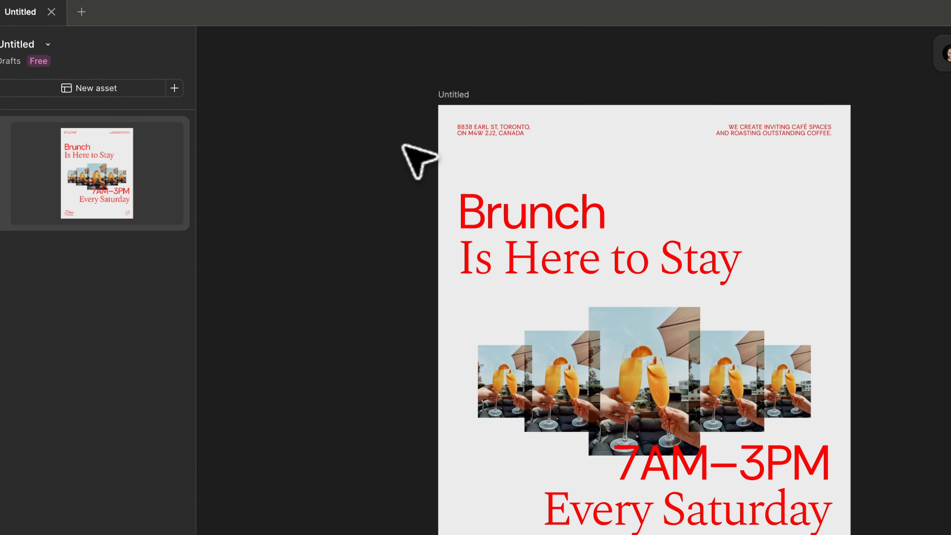
Paste a copy of the brunch post as a second asset and select it
key(super+v)
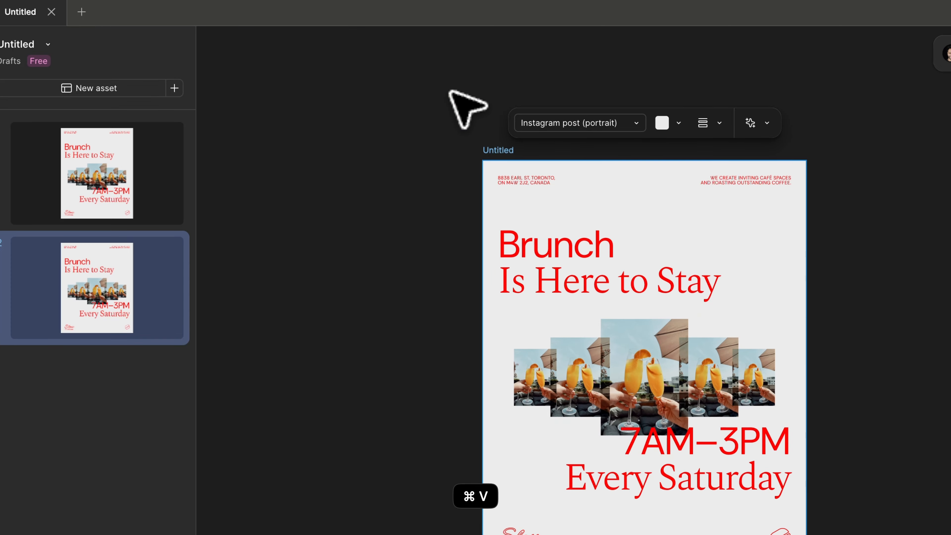
click(150, 213)
click(120, 264)
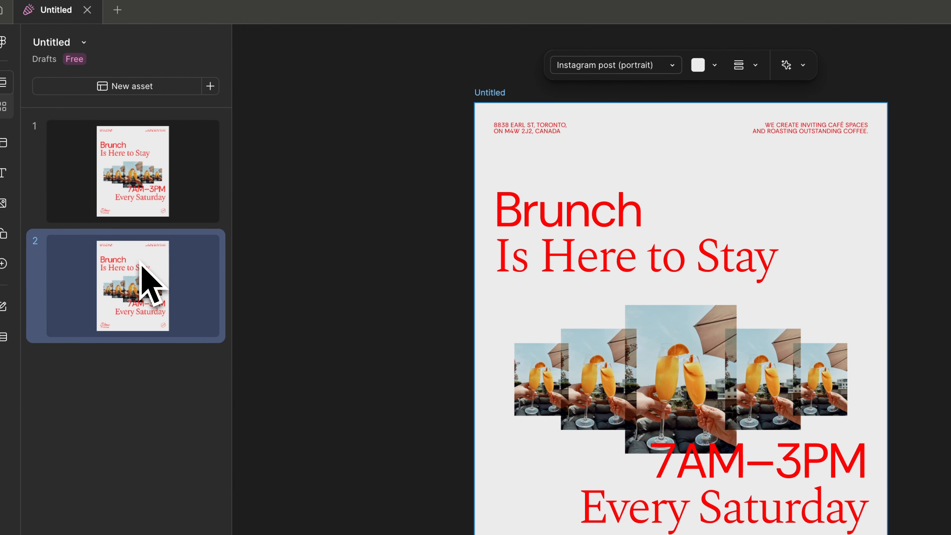
Switch back and forth between the two brunch assets to compare them
click(150, 170)
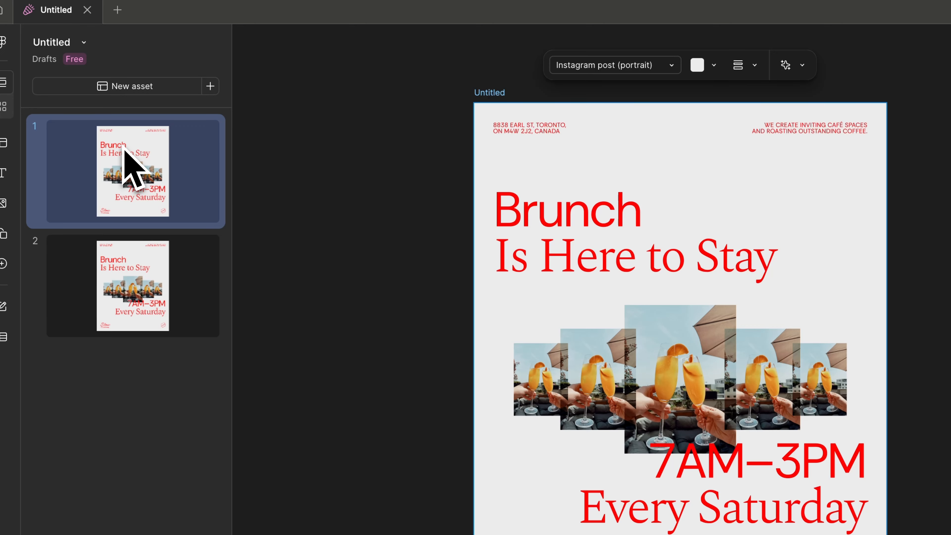
click(184, 251)
click(149, 183)
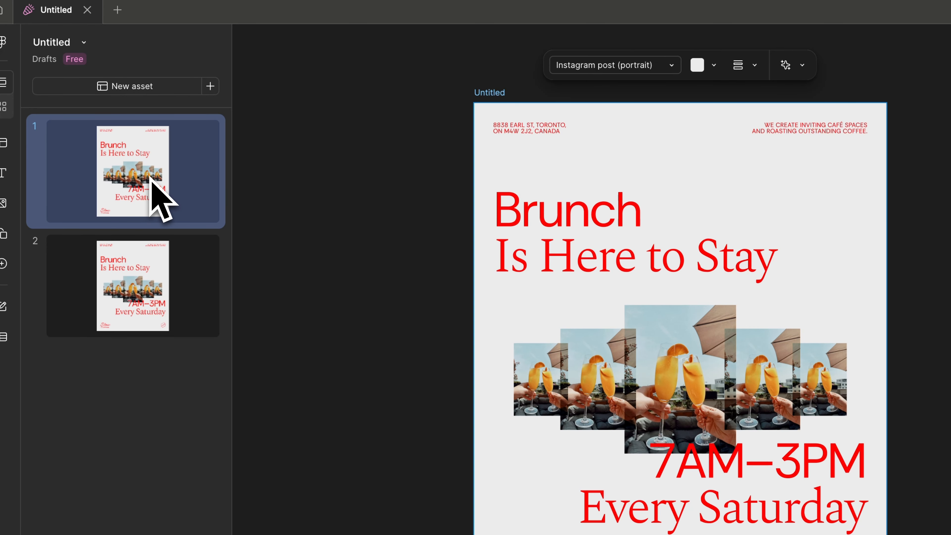
click(154, 236)
click(124, 149)
Change the second brunch asset's format to X post
click(155, 247)
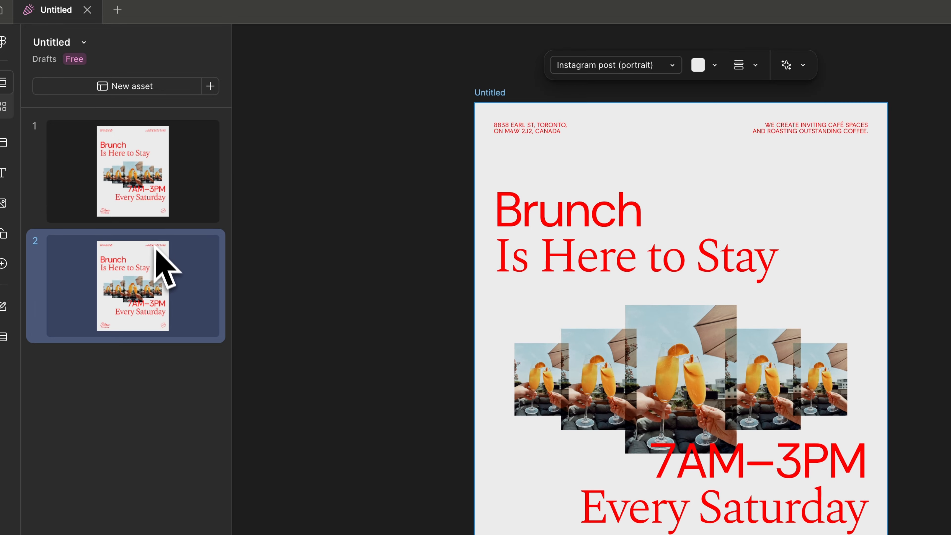
click(654, 66)
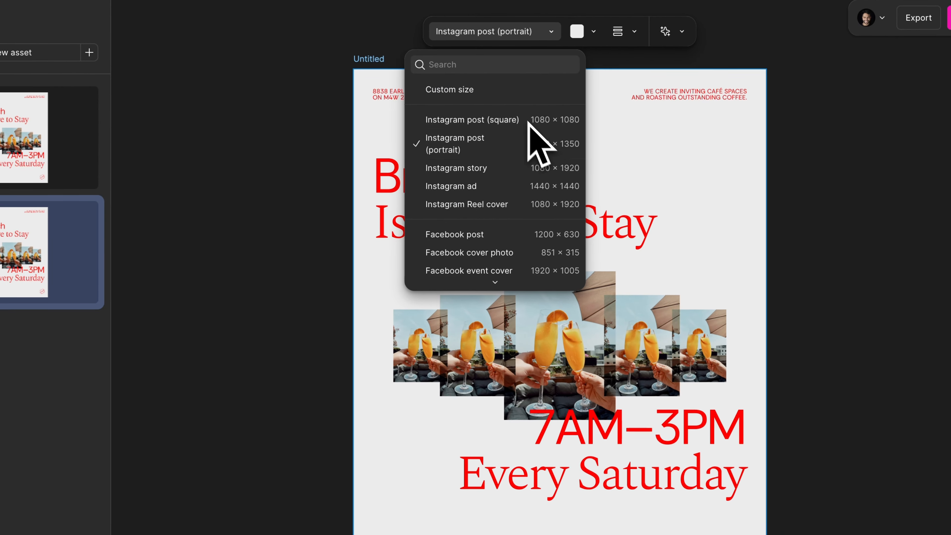
scroll(525, 232, down, 5)
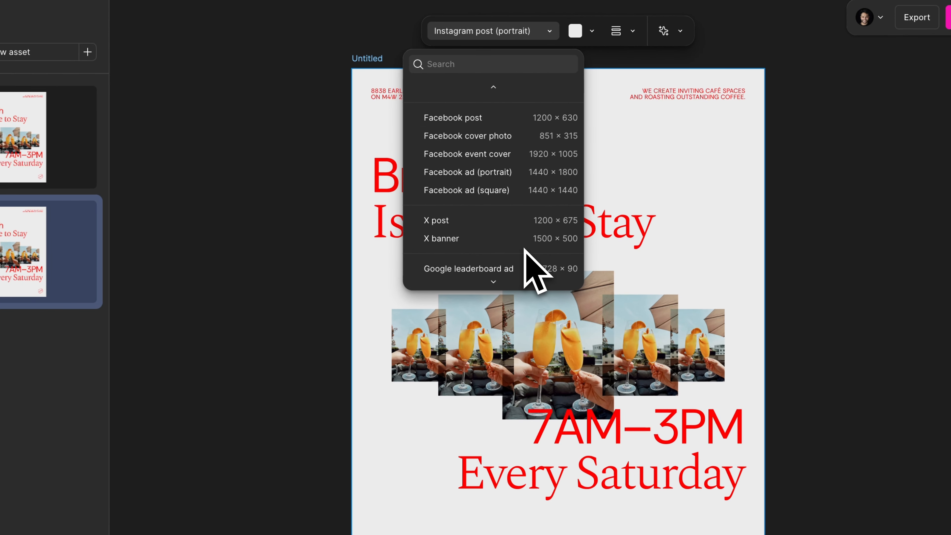
click(503, 221)
Move the Slow Coffee logo from outside the X post into its upper right area, below the café tagline
scroll(573, 389, down, 8)
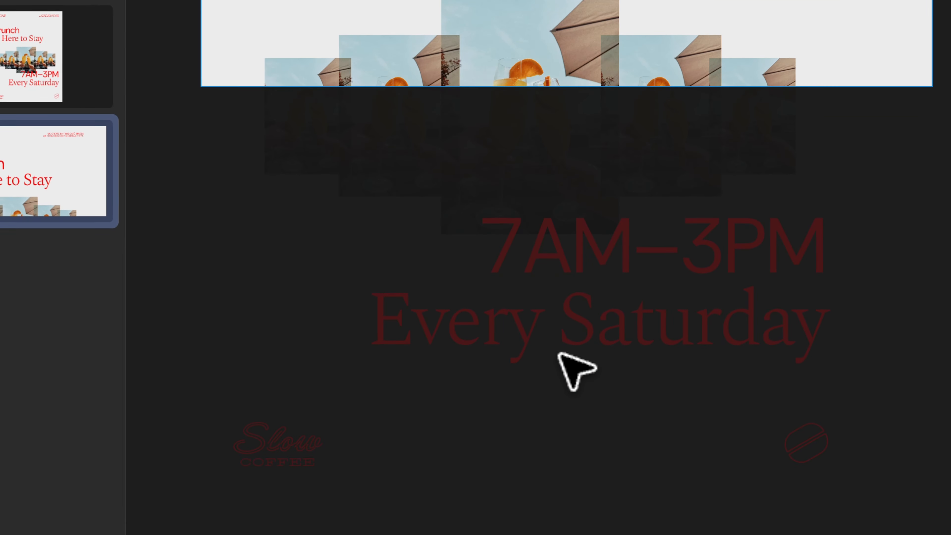
scroll(559, 354, down, 3)
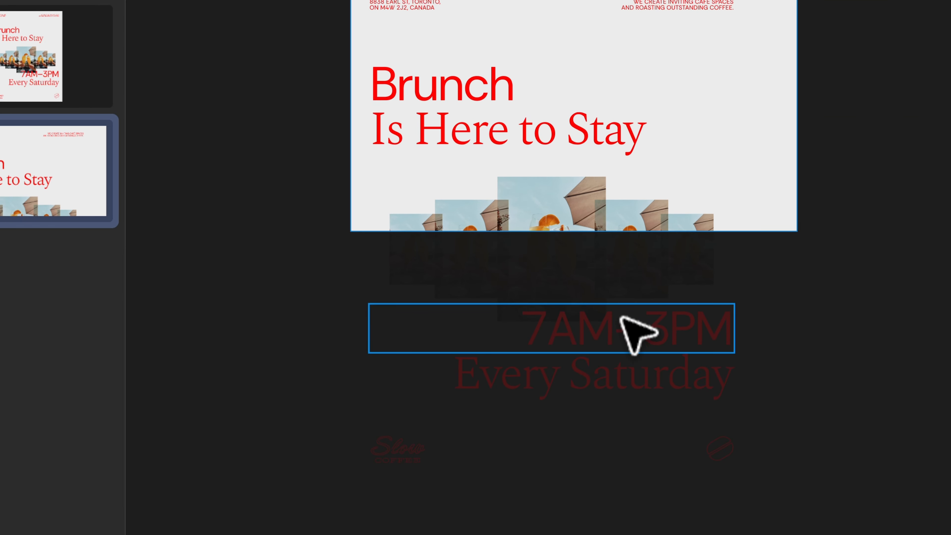
drag(414, 454, 747, 47)
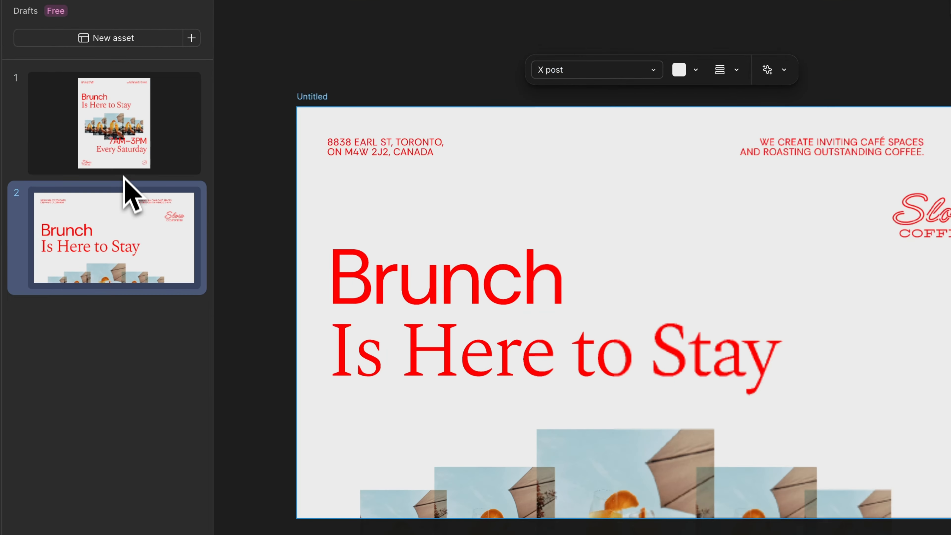
Select the first brunch asset and toggle between the grid view and the single-asset view
click(30, 176)
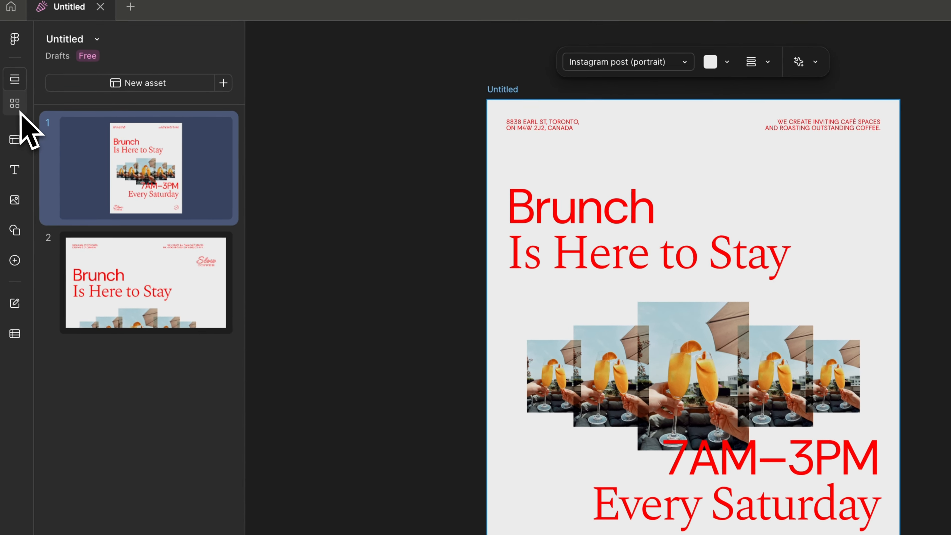
click(20, 112)
click(27, 88)
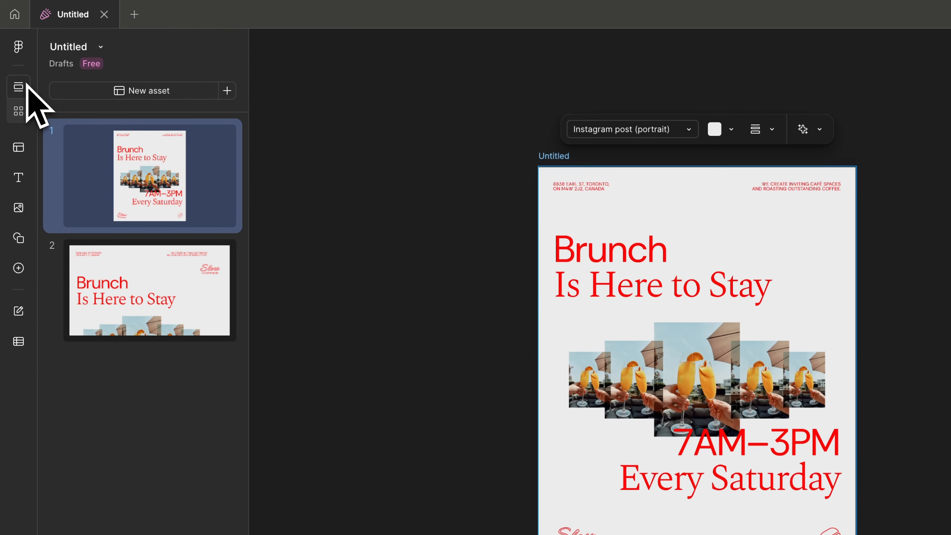
click(28, 111)
click(27, 86)
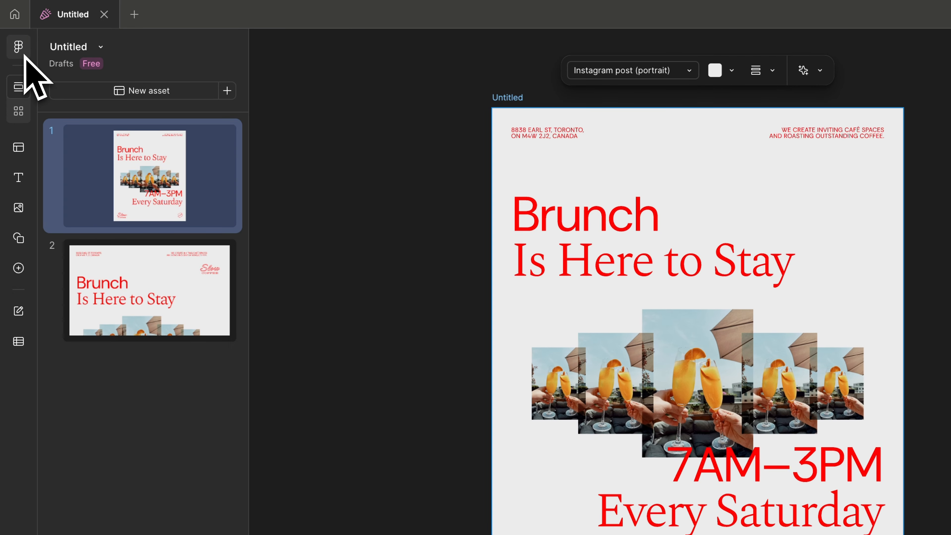
Browse the template library from the Instagram post designs through to the Zoom backgrounds and back
click(21, 157)
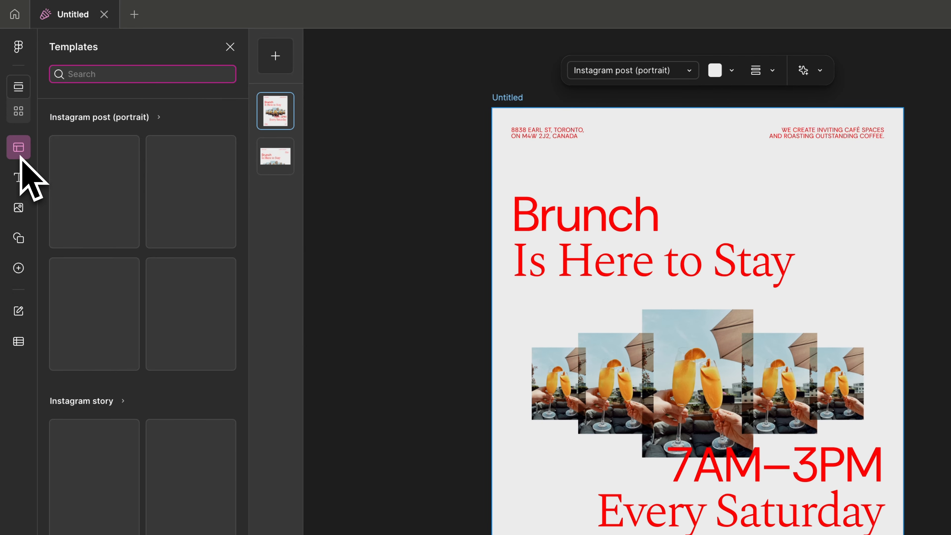
scroll(150, 262, down, 2)
mouse_move(157, 270)
scroll(154, 258, down, 10)
scroll(154, 258, up, 10)
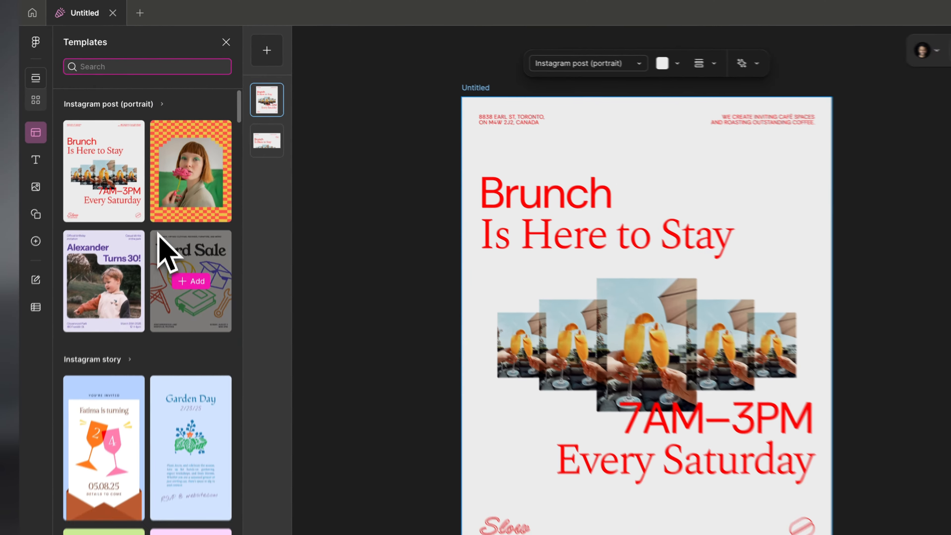
scroll(155, 259, down, 20)
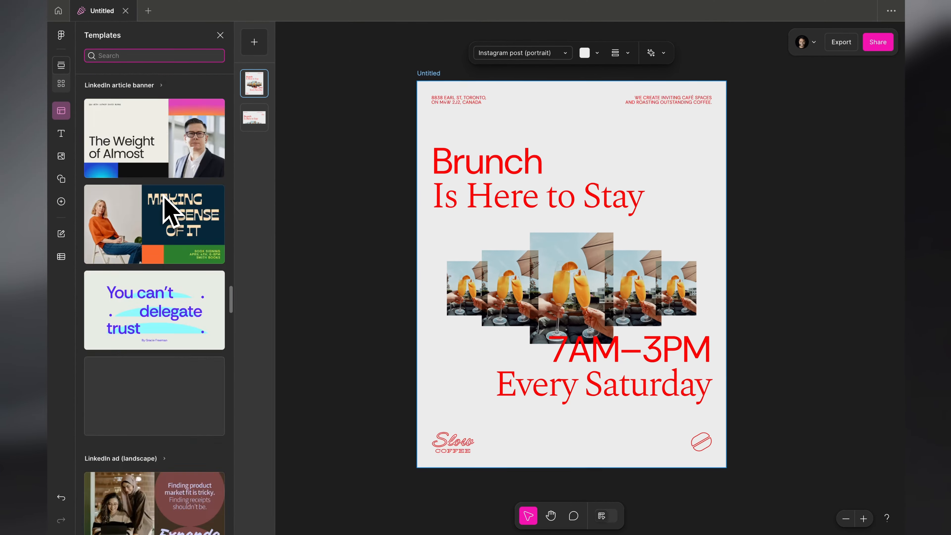
scroll(171, 212, down, 15)
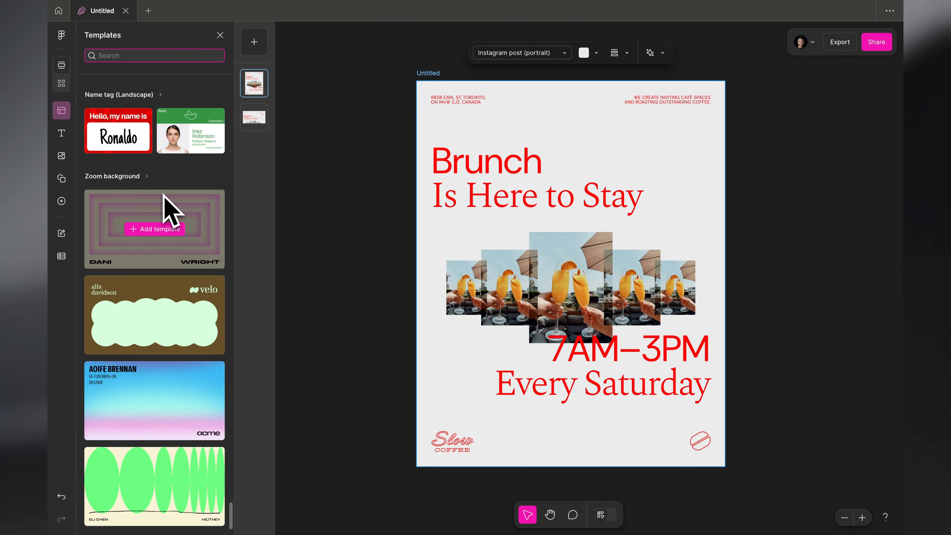
scroll(171, 211, up, 20)
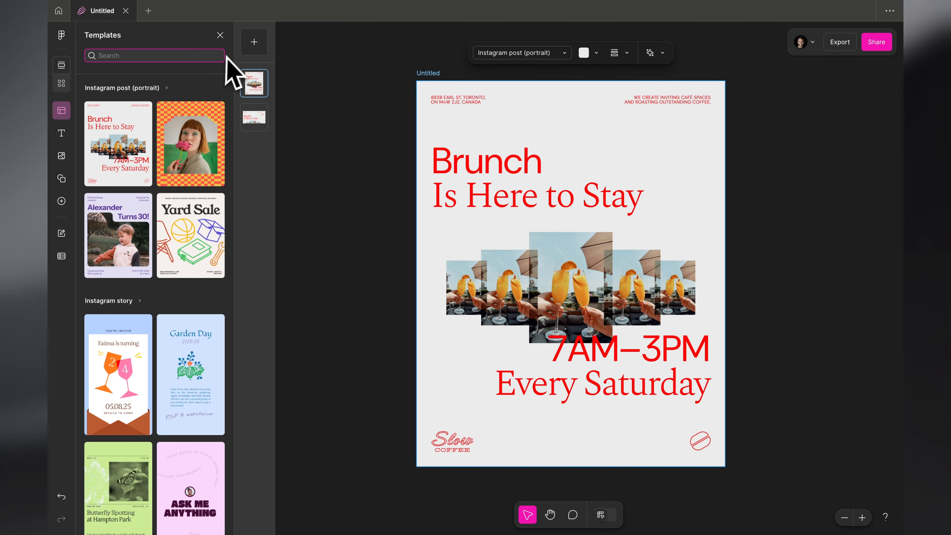
Examine the available text styles and font combinations
click(61, 133)
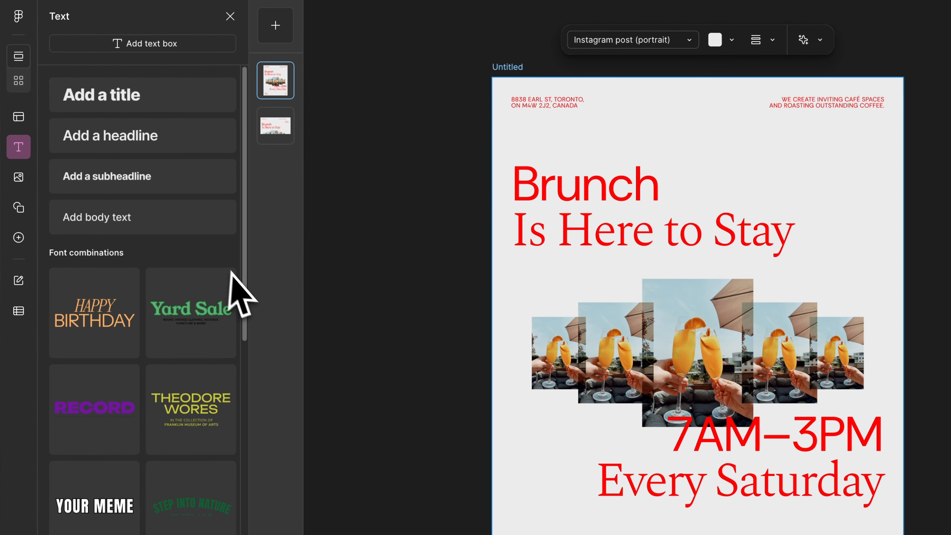
scroll(230, 277, down, 10)
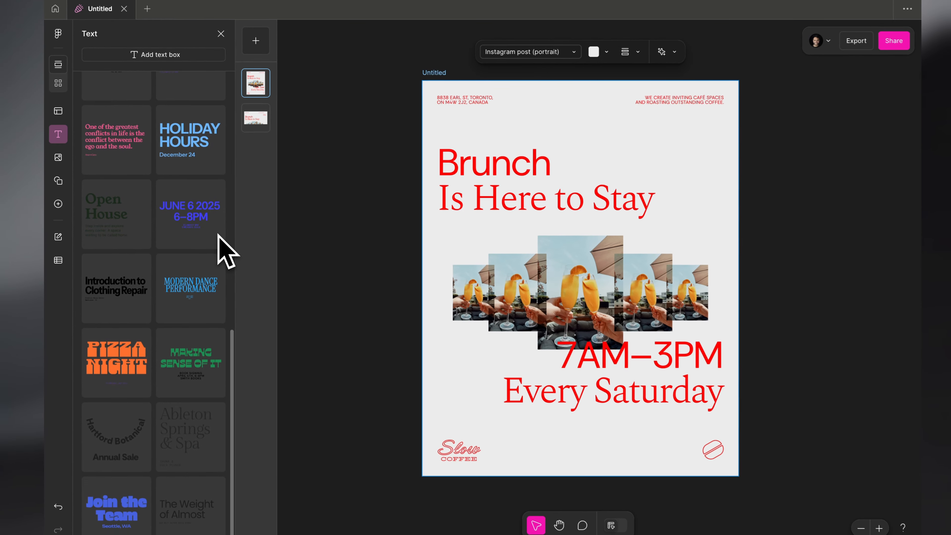
scroll(218, 234, up, 10)
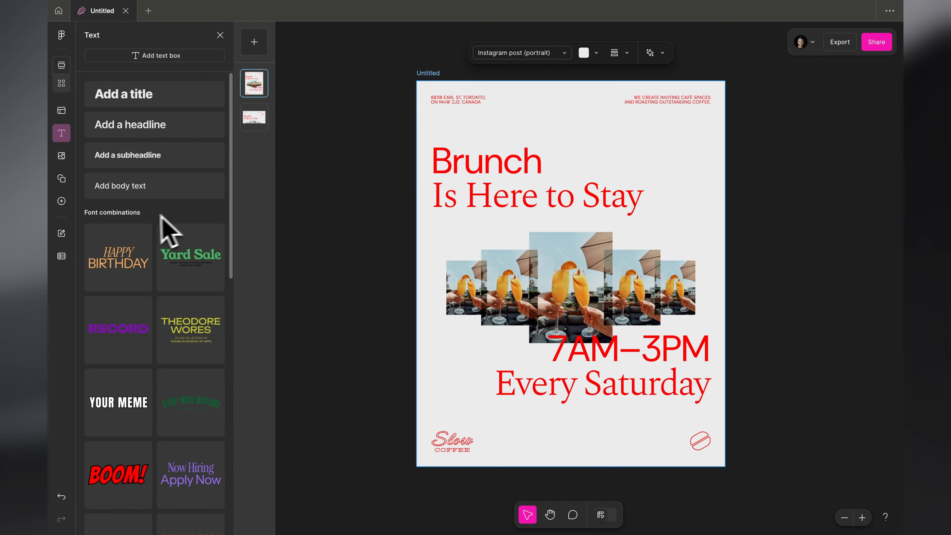
Open the AI image generation prompt and review the selectable models, keeping gpt-image-1
click(62, 155)
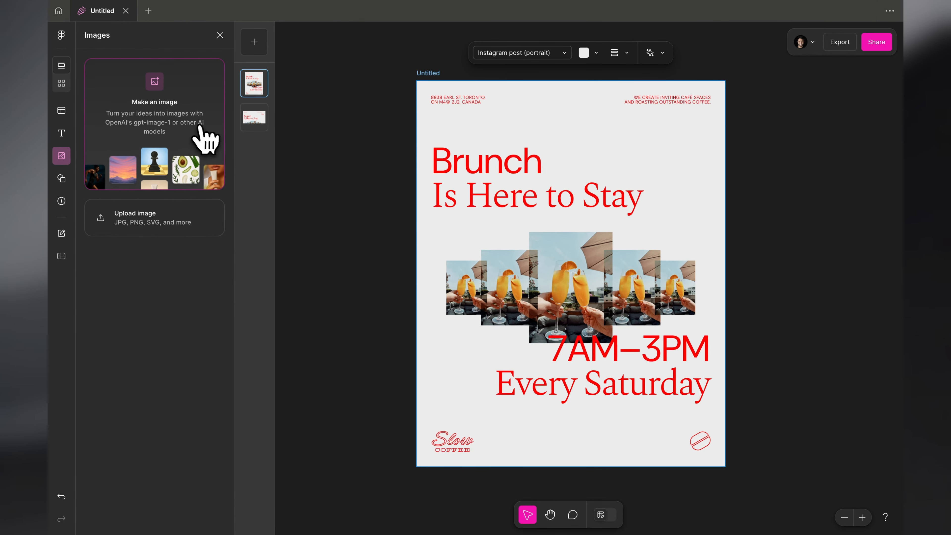
click(169, 144)
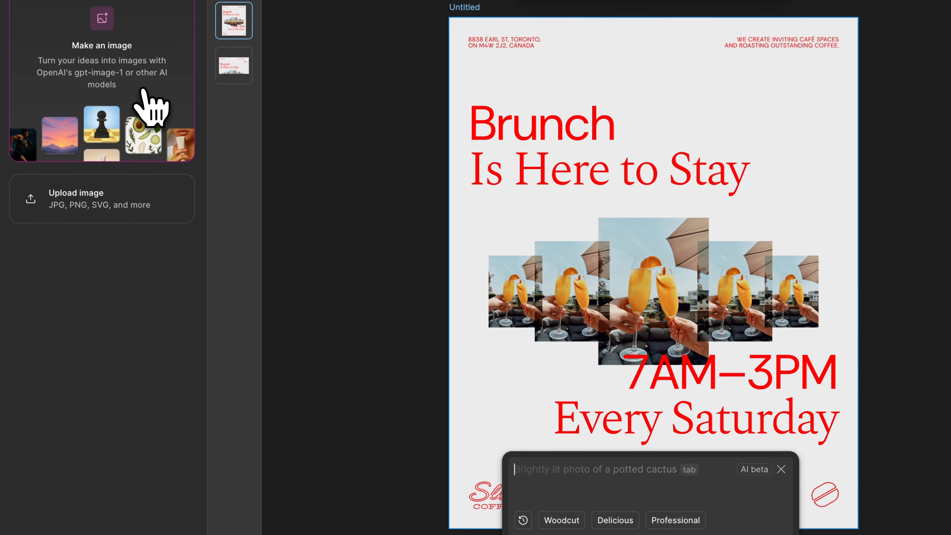
click(539, 515)
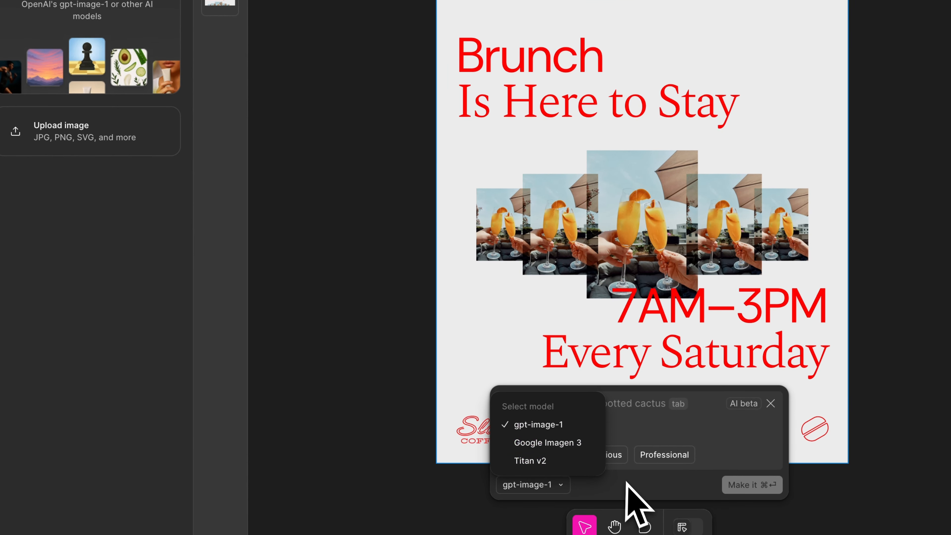
click(536, 430)
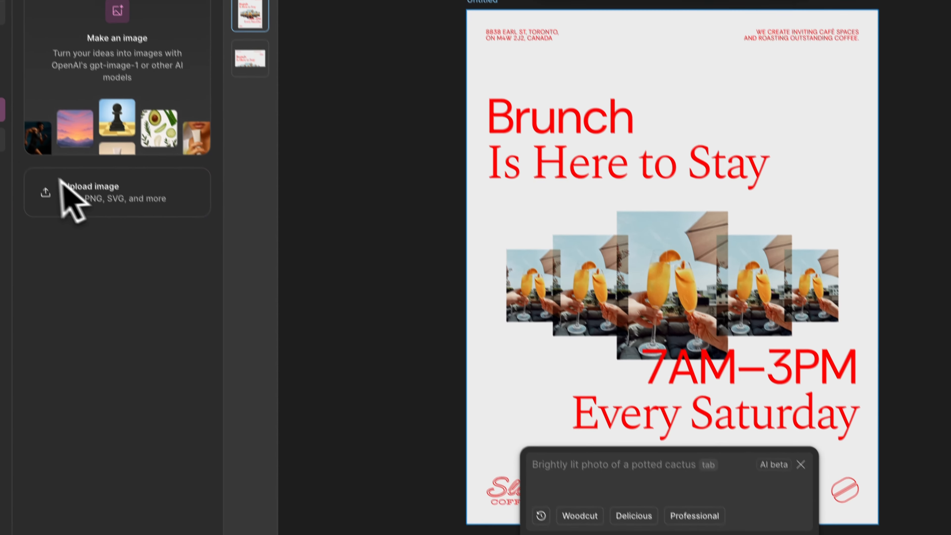
Look through the available shapes and the insert libraries of stickers, patterns and illustrations
click(21, 188)
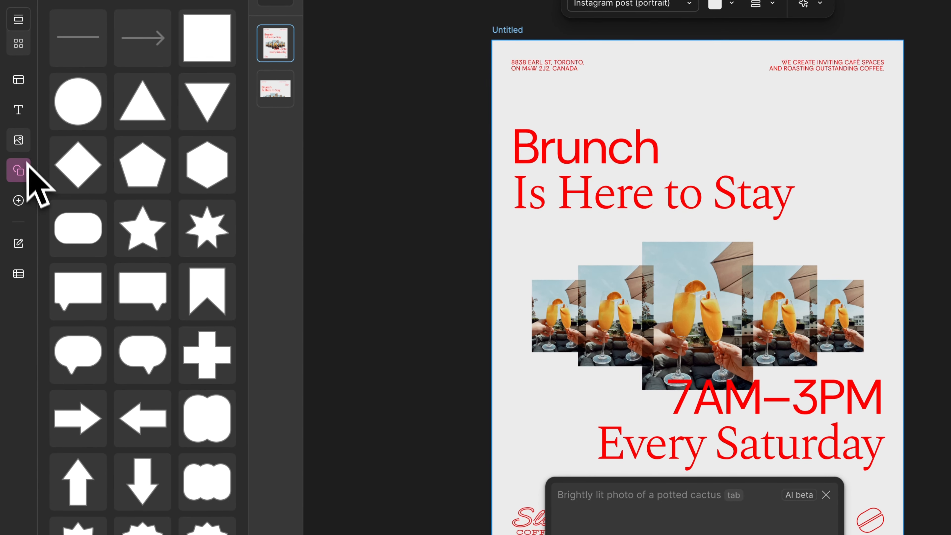
click(19, 204)
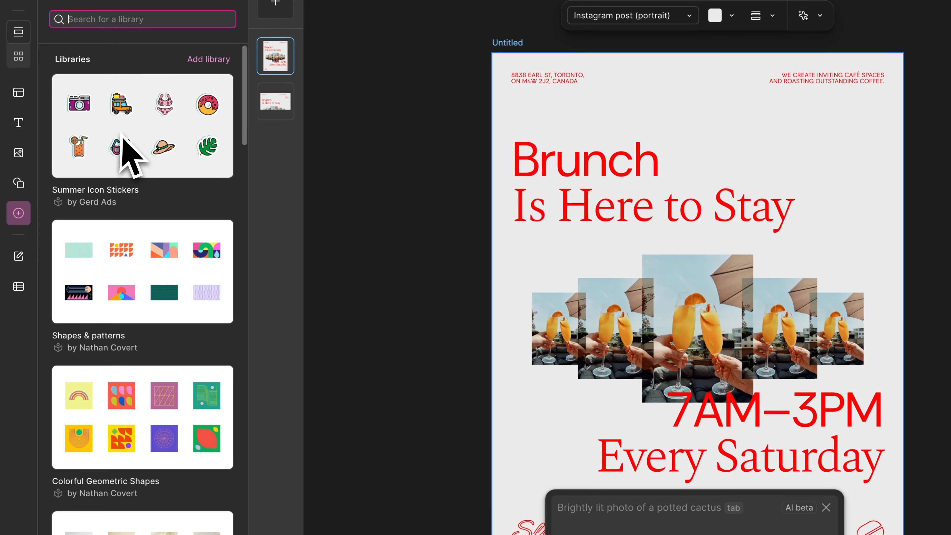
scroll(145, 375, down, 10)
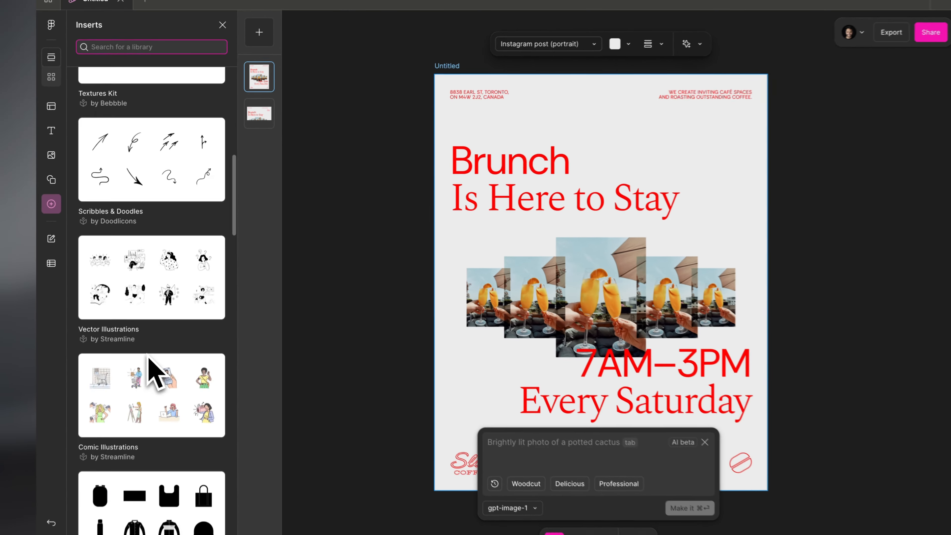
Add the Camera Icon from the Summer Icon Stickers library to the upper-right area of the brunch post
scroll(148, 358, down, 15)
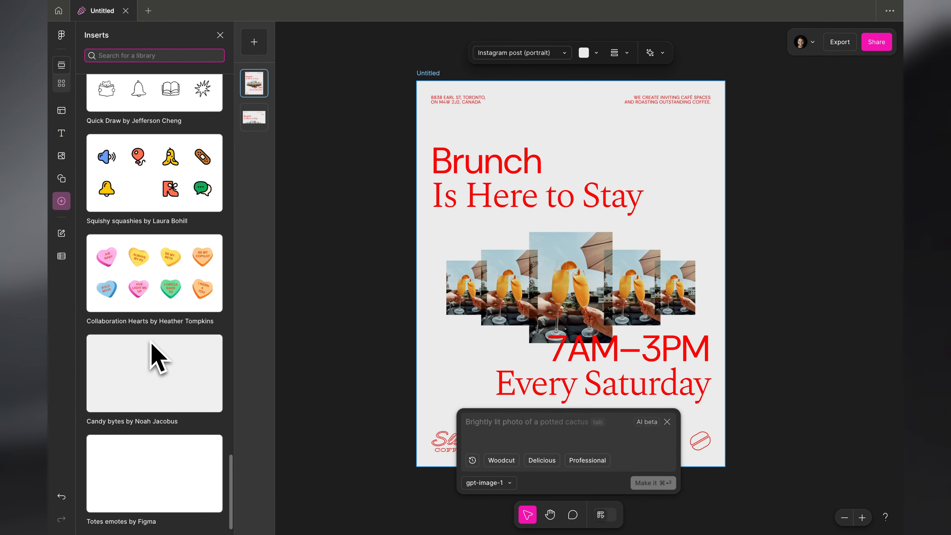
scroll(152, 343, up, 20)
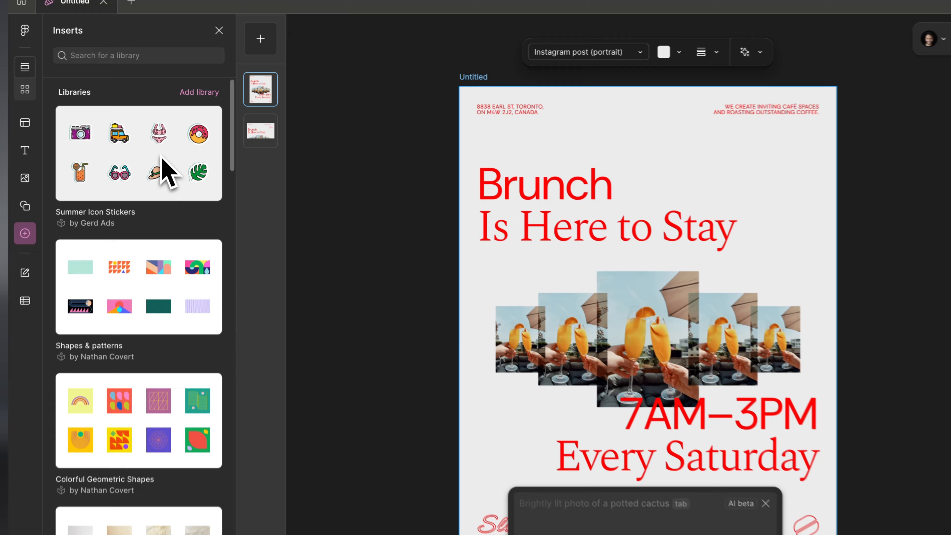
click(162, 157)
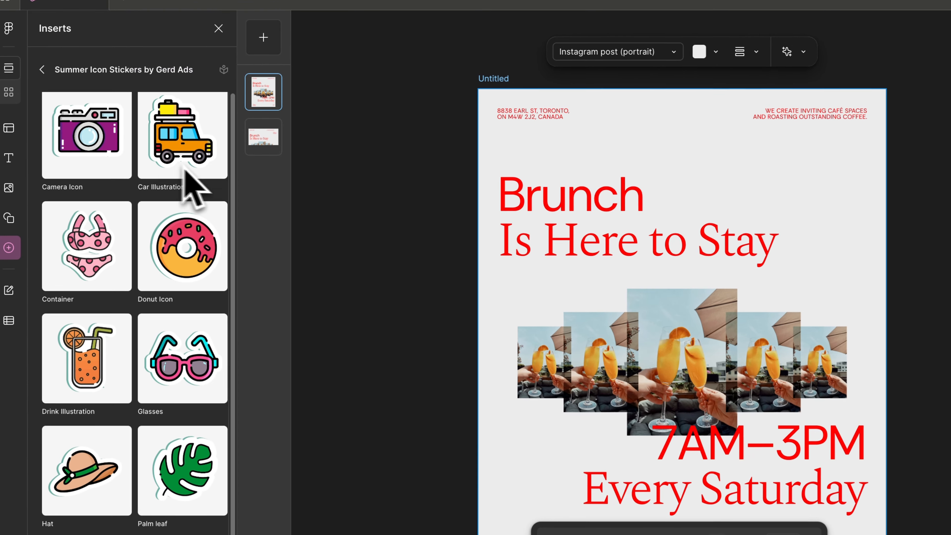
drag(94, 150, 806, 223)
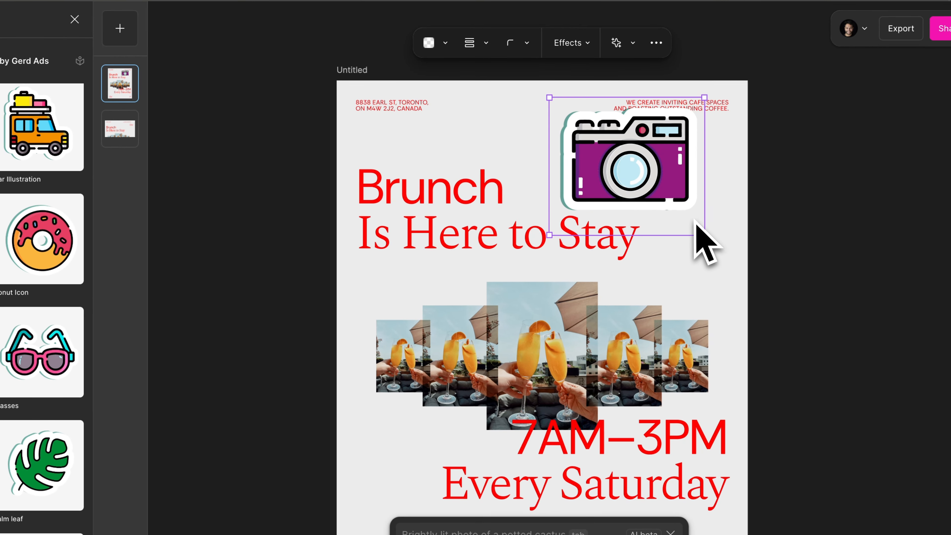
Shrink the camera sticker, position it beneath the upper-right tagline and rotate it slightly clockwise
drag(695, 223, 646, 184)
drag(629, 148, 690, 176)
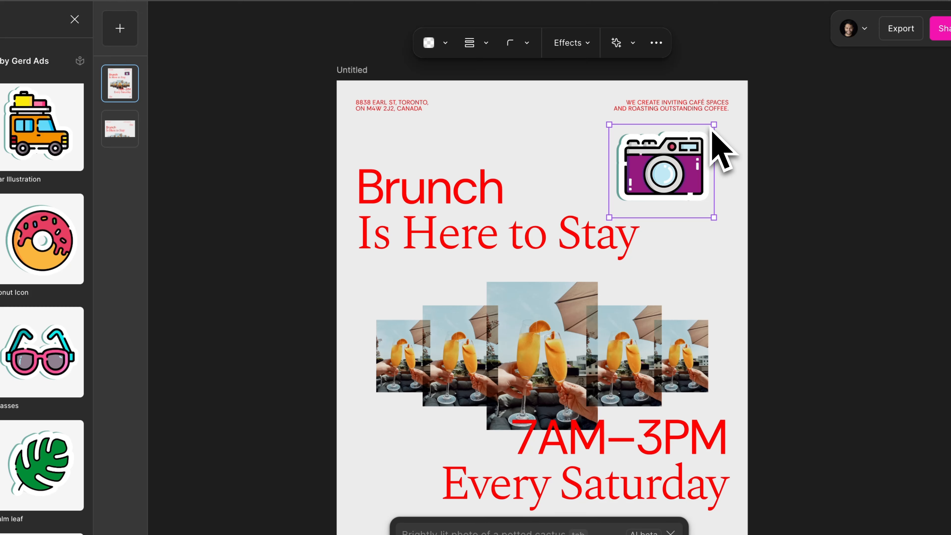
drag(714, 121, 722, 170)
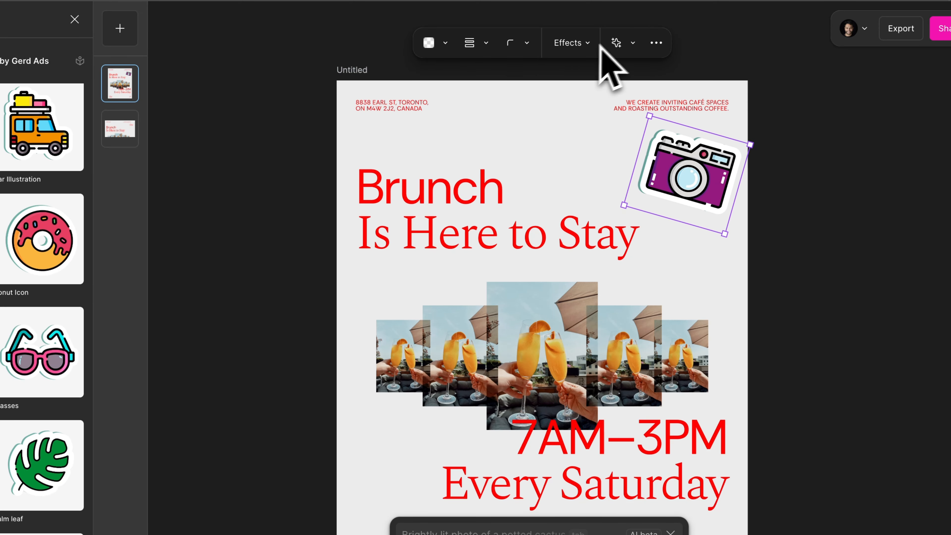
Review the AI and additional options for the camera sticker and close the image generation prompt
click(618, 50)
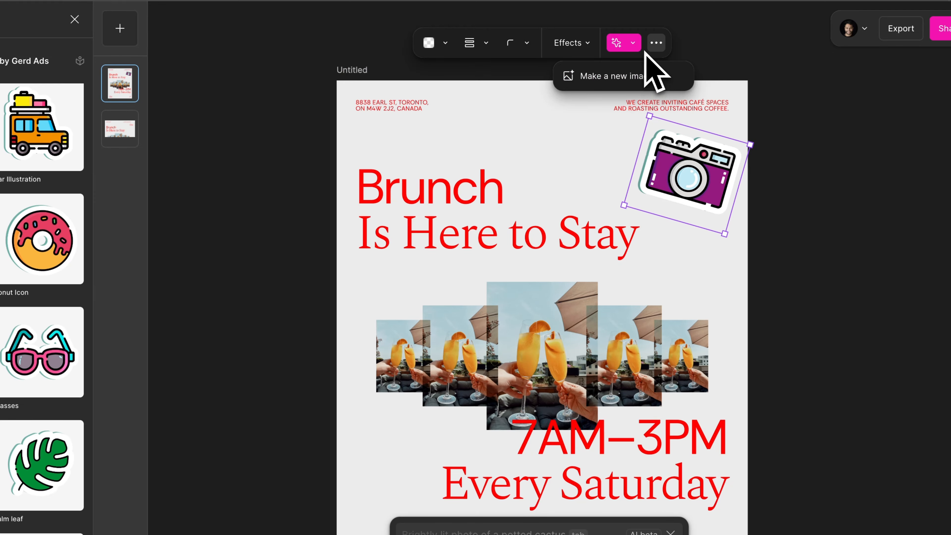
click(656, 43)
click(711, 26)
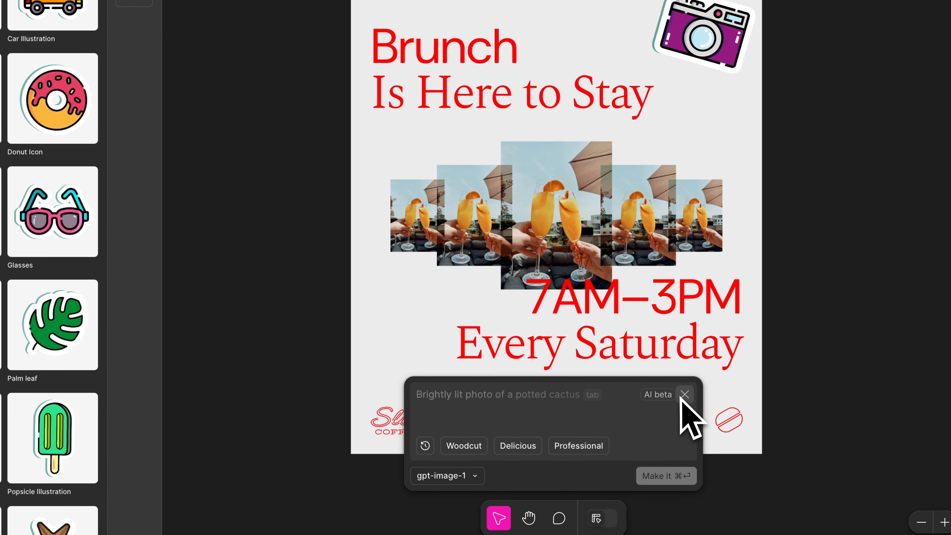
click(684, 395)
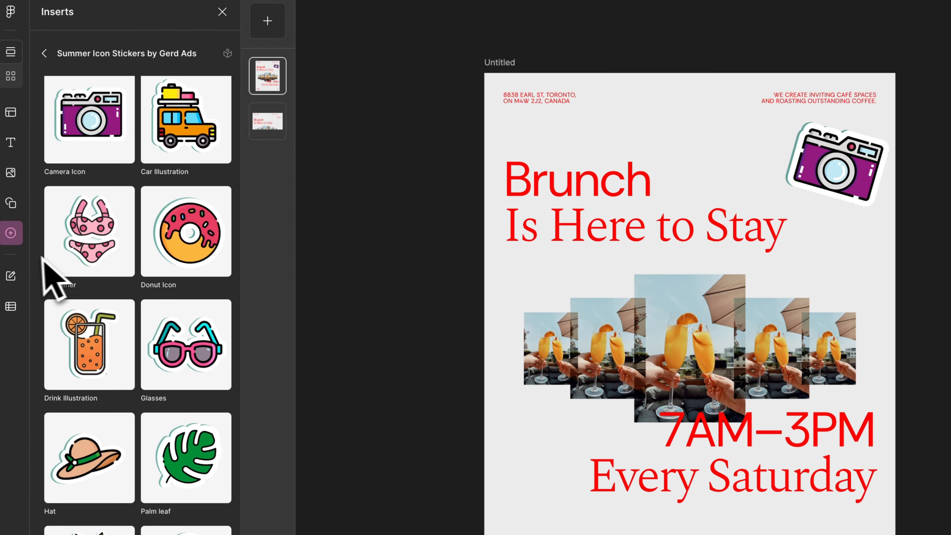
Examine the brunch post's editable text and image fields, including the Headline 1 field
click(19, 283)
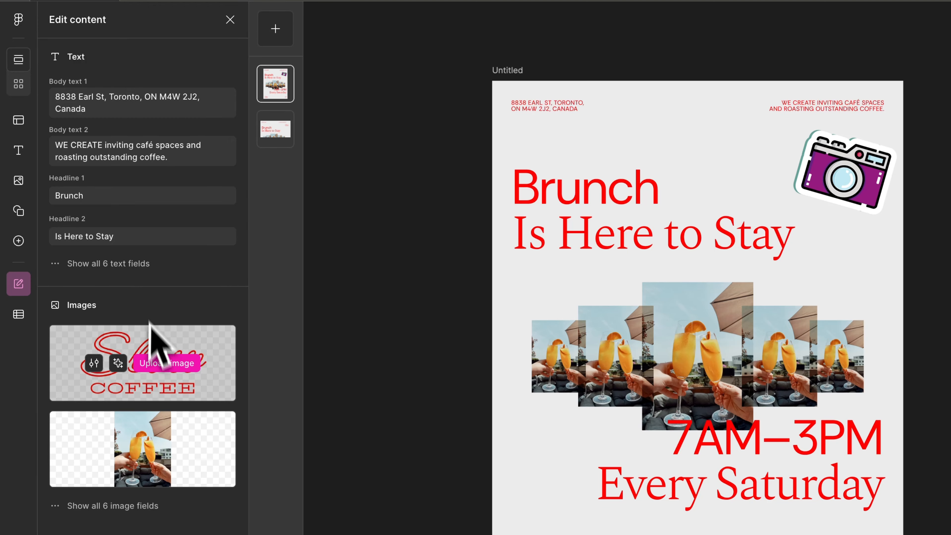
mouse_move(136, 436)
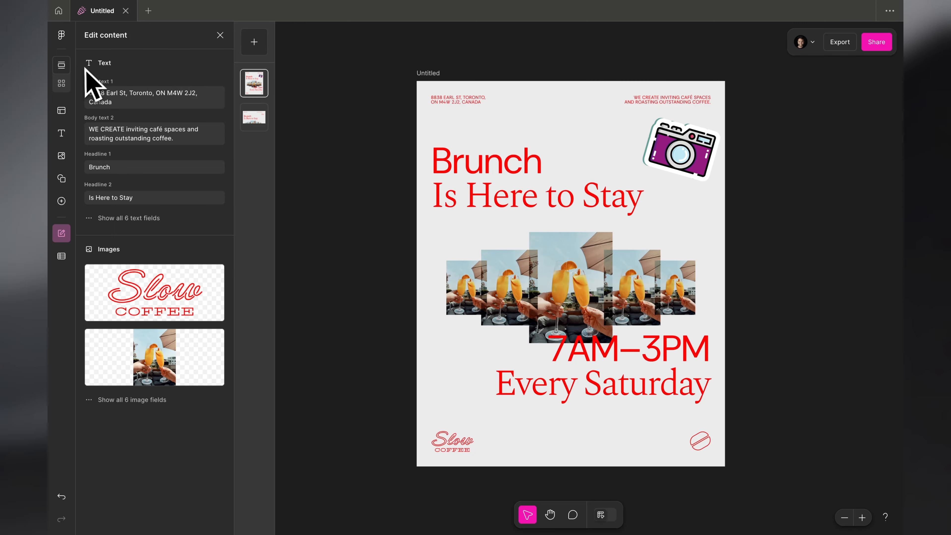
click(149, 169)
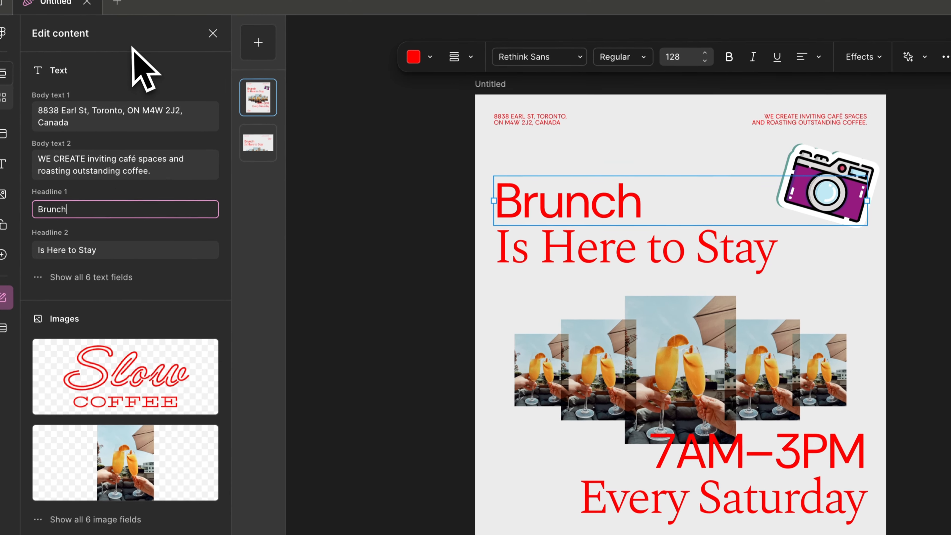
click(142, 86)
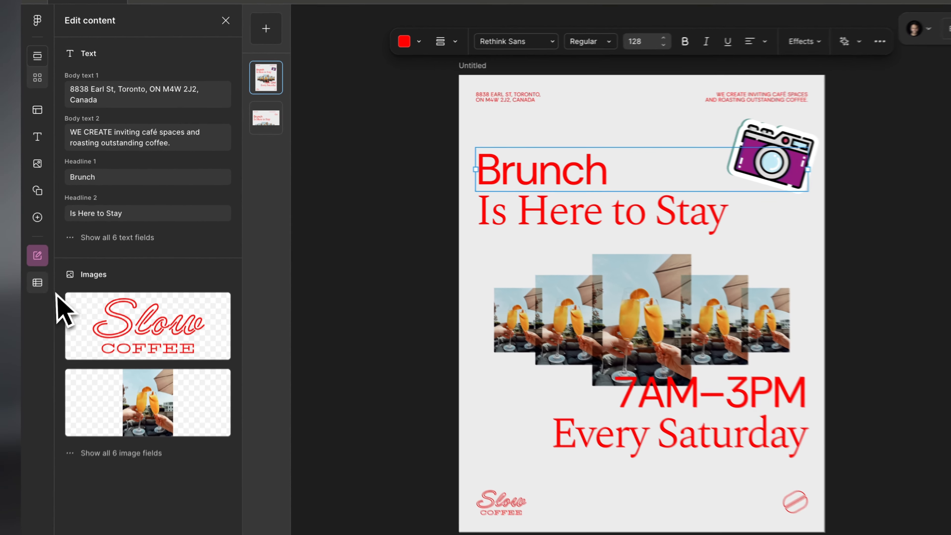
Look at the spreadsheet bulk creation option and the main menu, and return to the template library
click(61, 256)
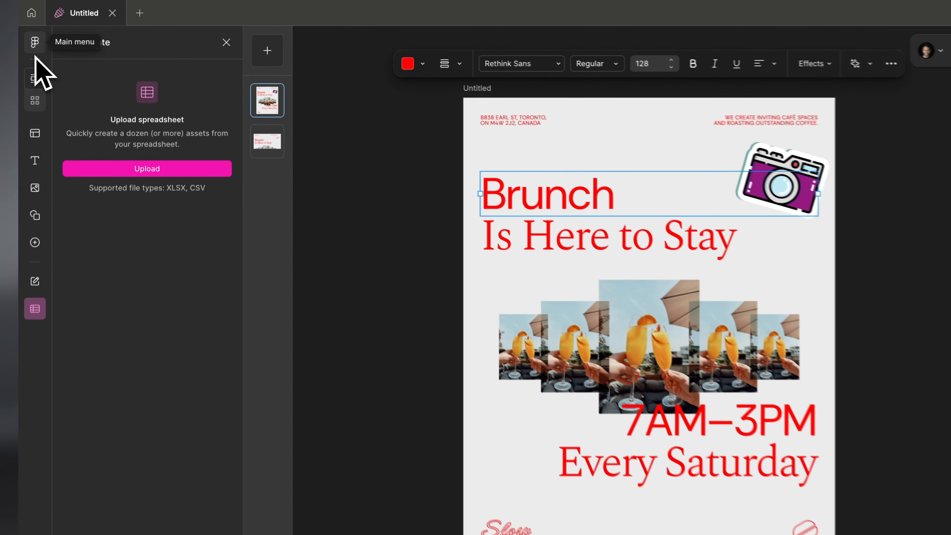
click(62, 34)
click(307, 223)
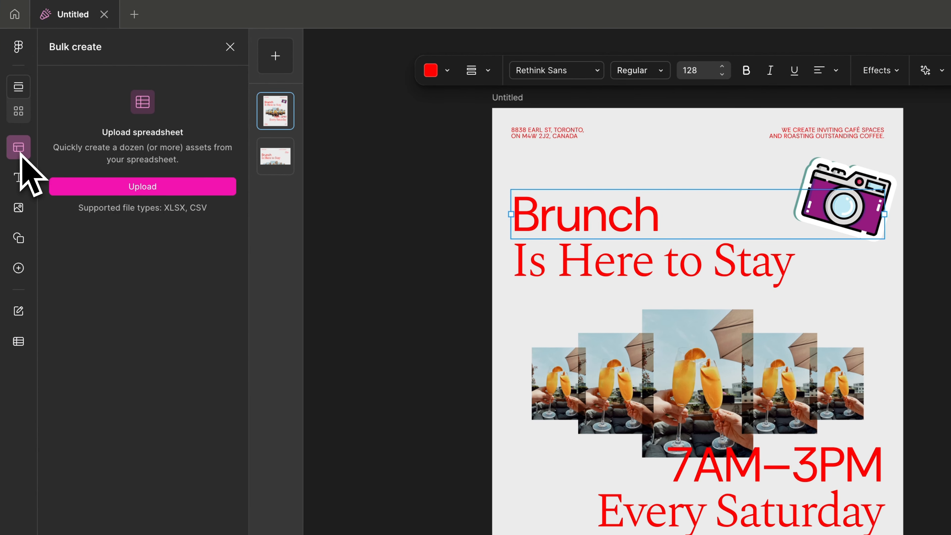
click(20, 150)
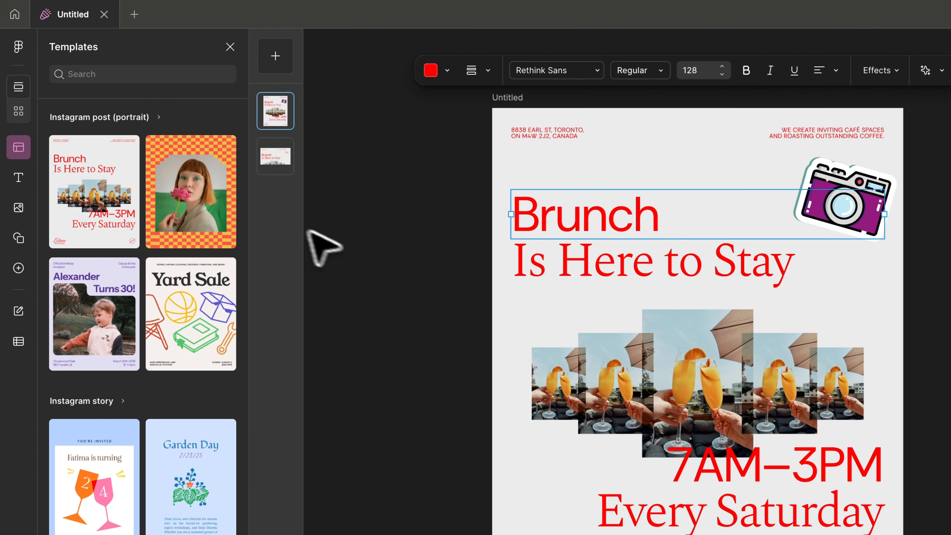
click(321, 246)
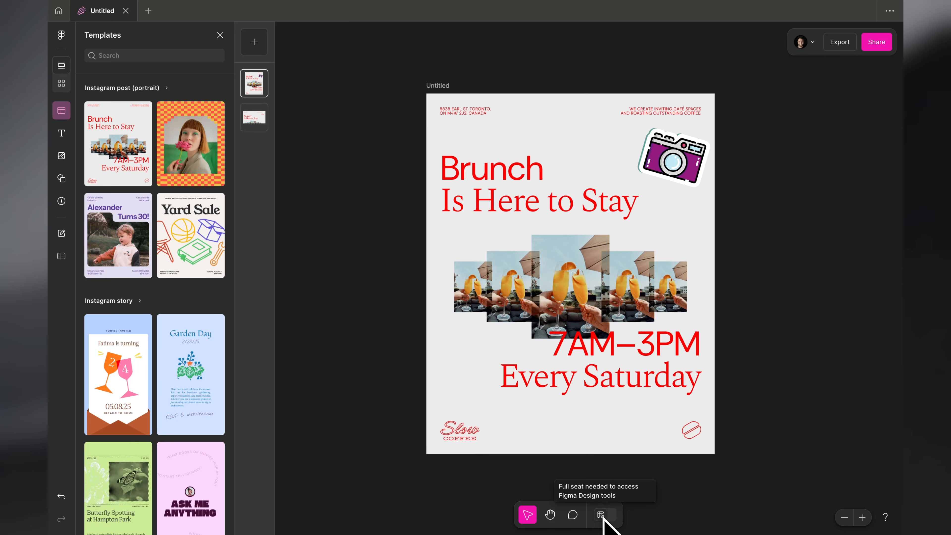
Try red and black backgrounds on the brunch post and set its background to white
click(441, 87)
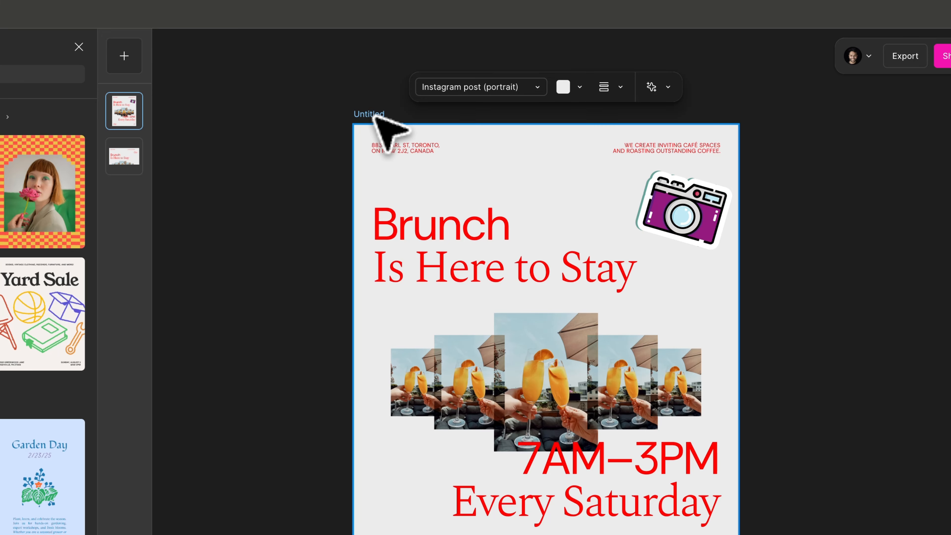
click(674, 90)
click(674, 90)
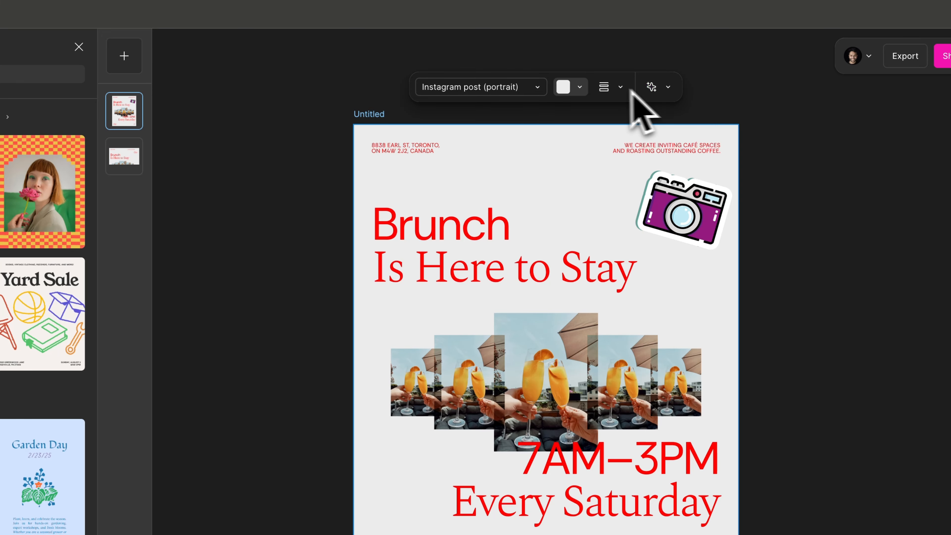
click(577, 90)
click(530, 161)
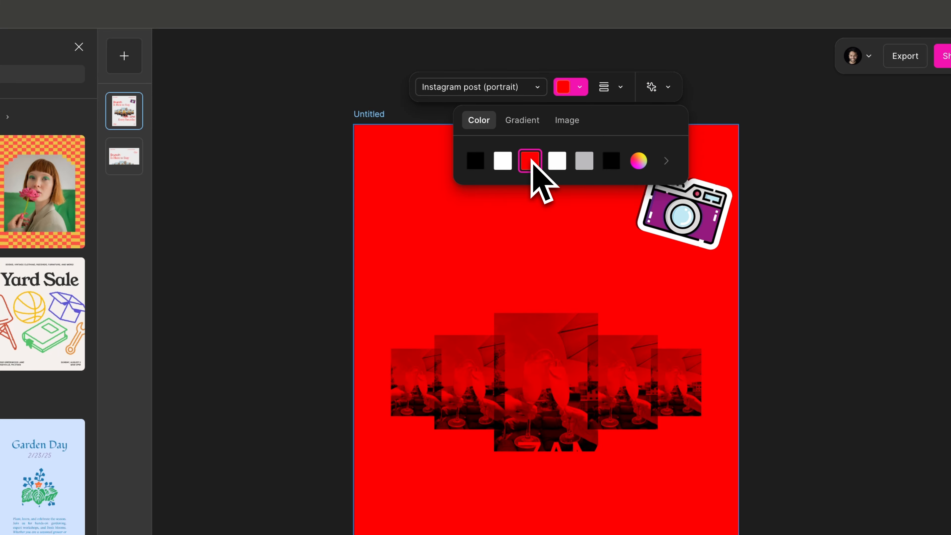
click(504, 161)
click(476, 161)
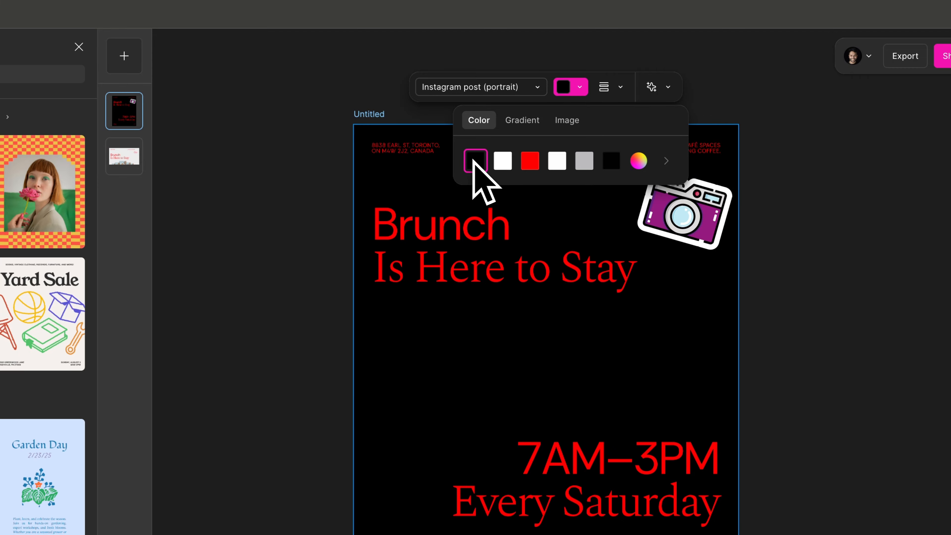
click(503, 161)
click(210, 298)
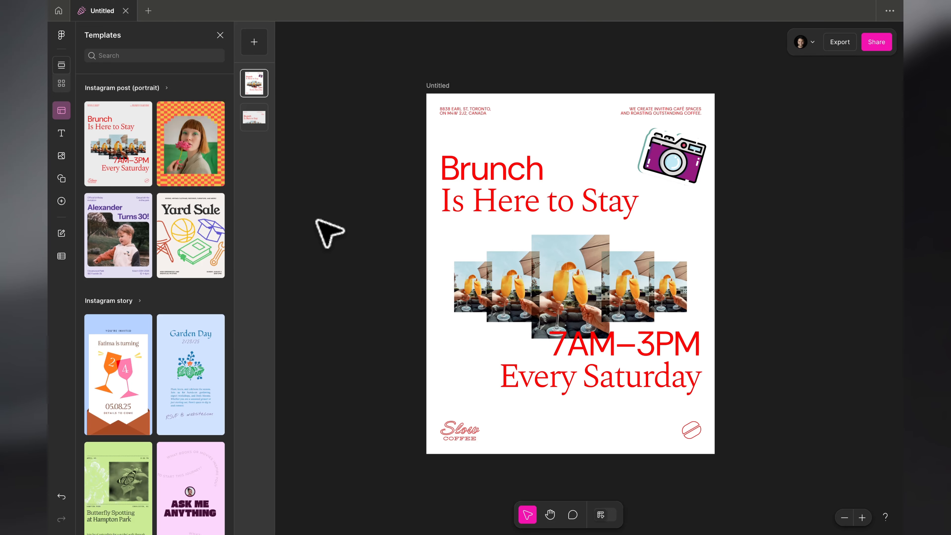
Add the purple 30th-birthday invitation template as a new asset and show the file's asset list
mouse_move(127, 243)
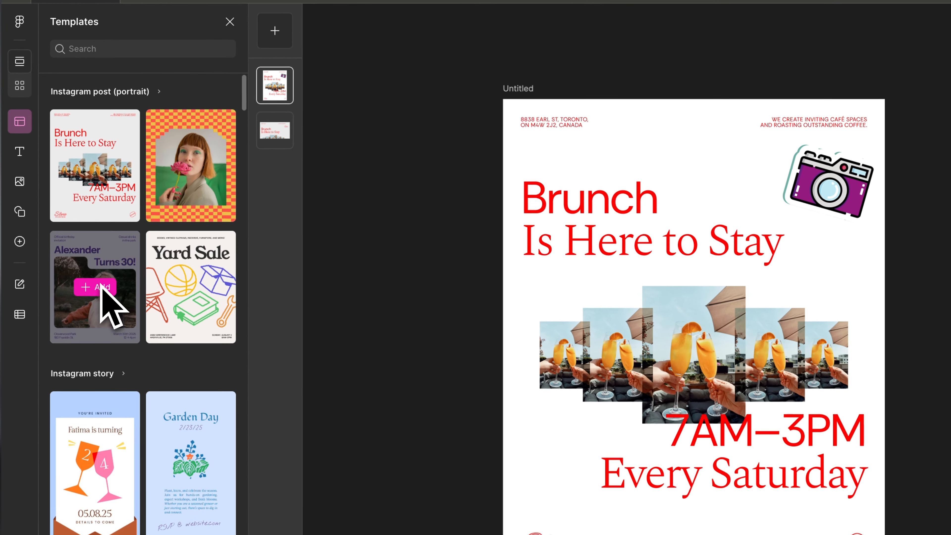
click(98, 289)
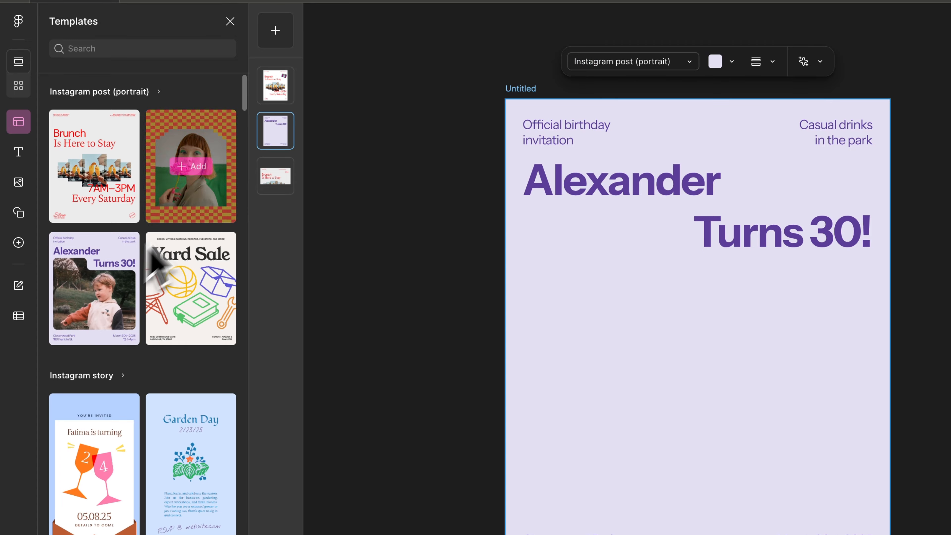
click(21, 64)
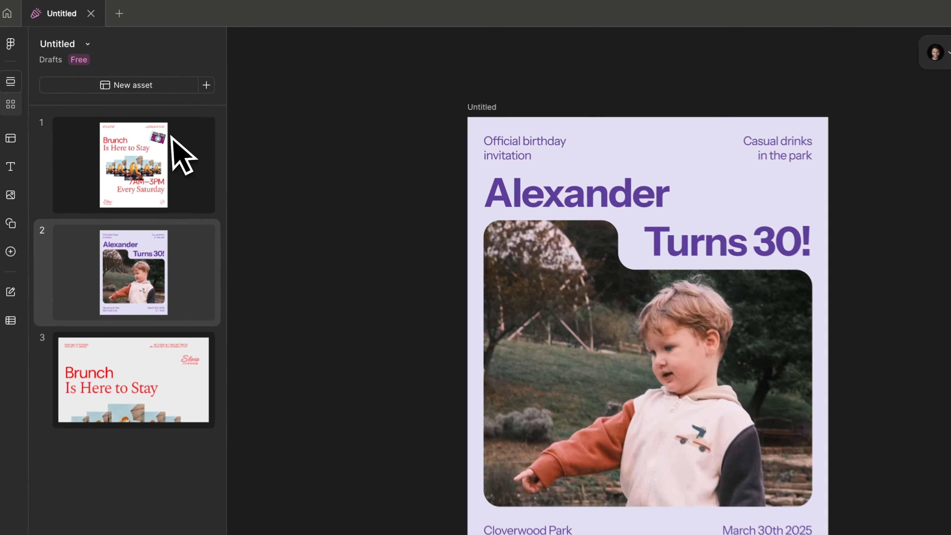
Open the export settings for the portrait brunch post and review which assets can be selected
click(187, 108)
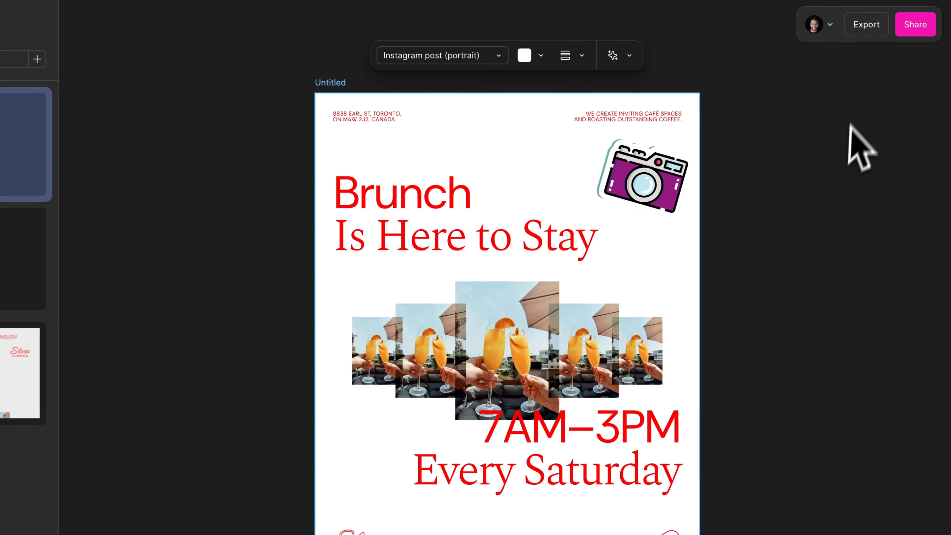
click(885, 28)
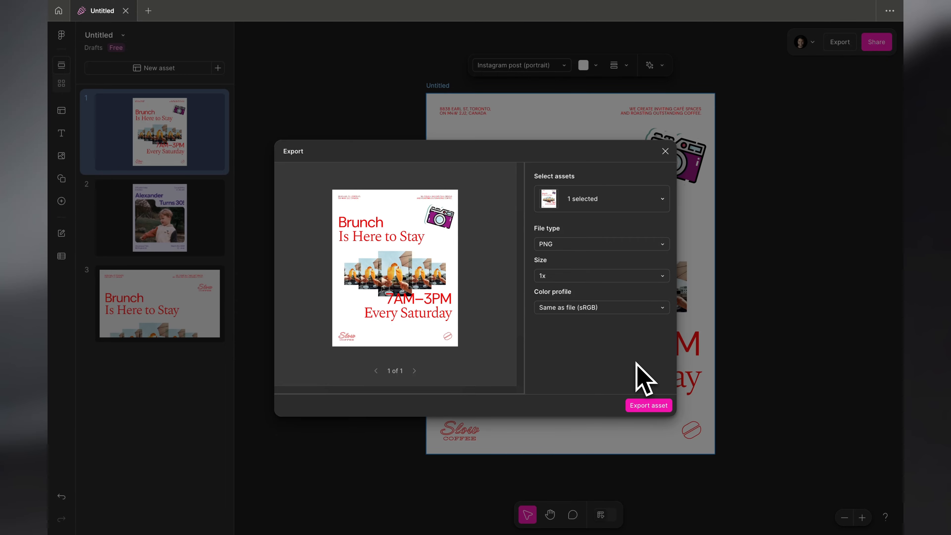
click(636, 198)
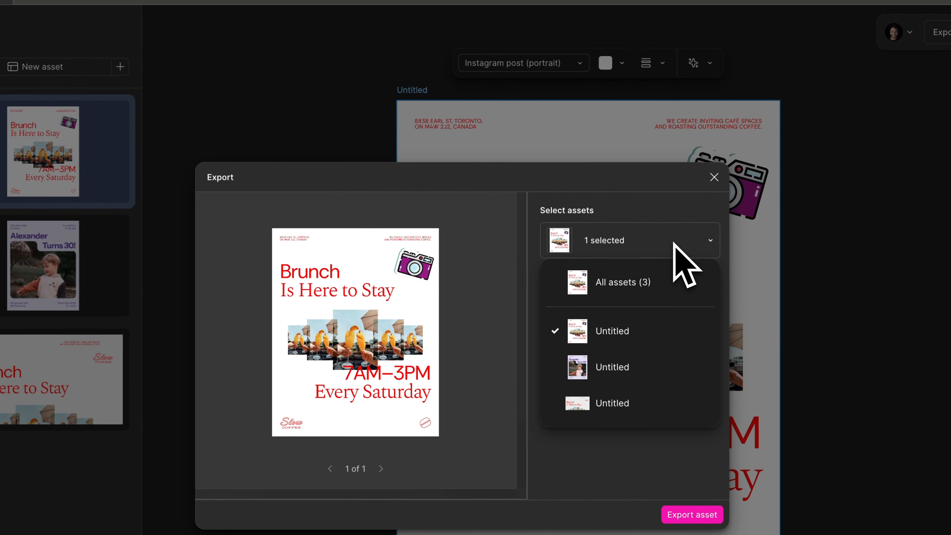
click(634, 169)
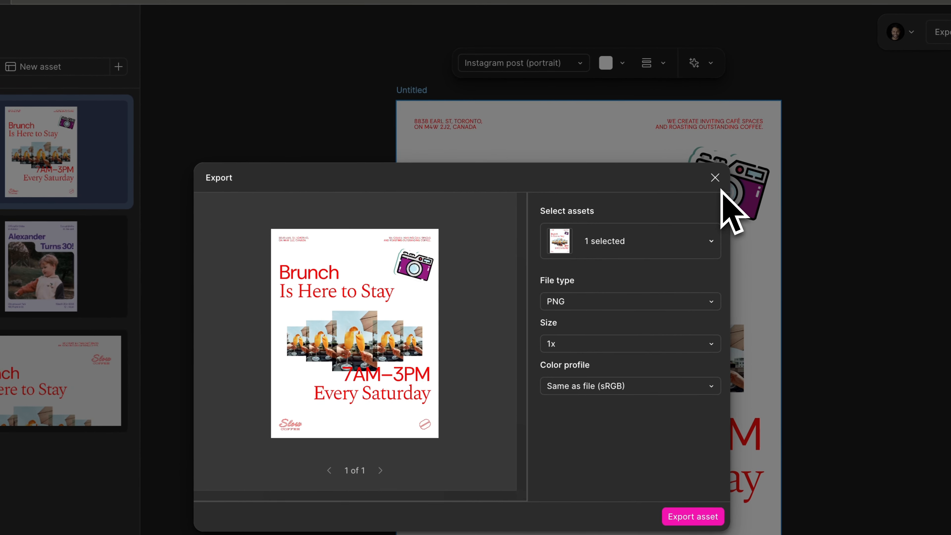